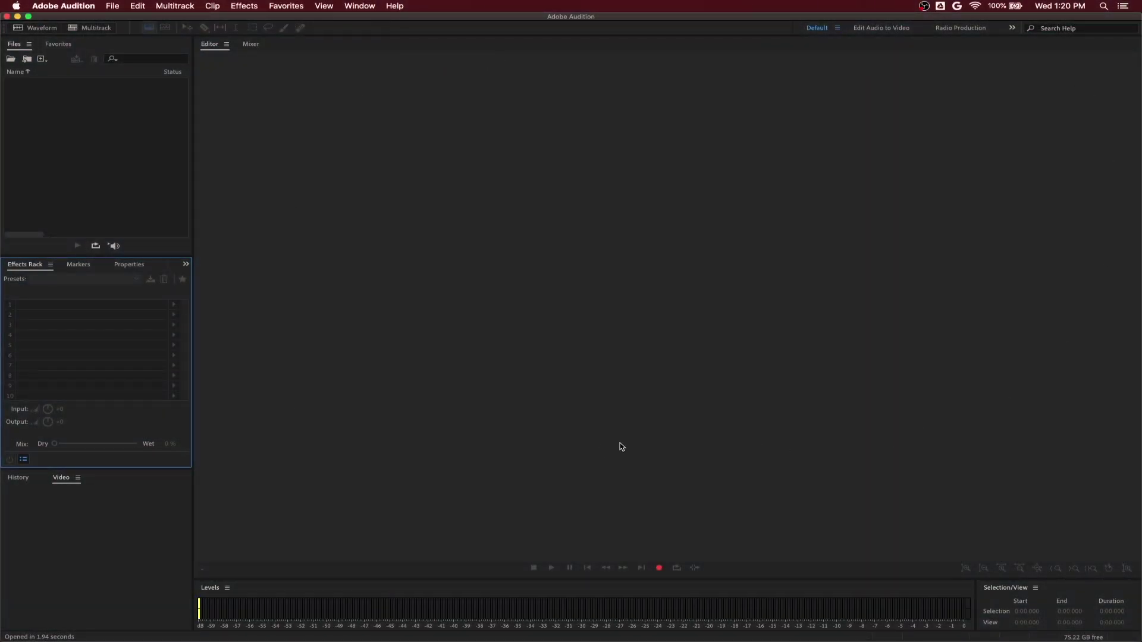
- Open the Batch Process panel and drag the selected WAV files from Finder into it
{"action": "left_click", "coordinate": [362, 4]}
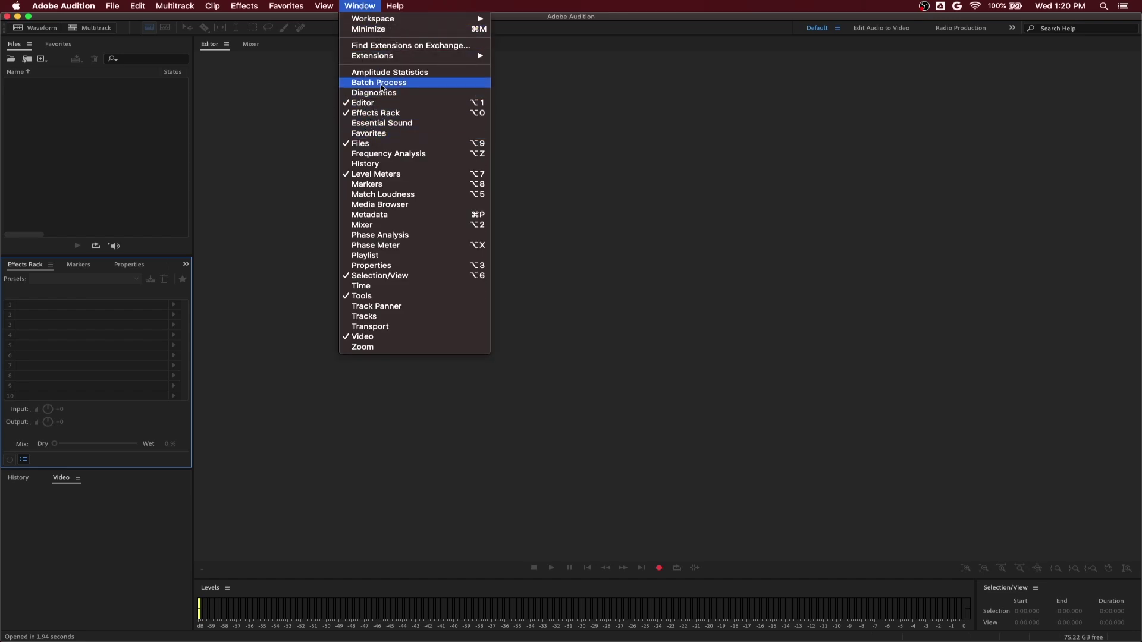
{"action": "left_click", "coordinate": [381, 86]}
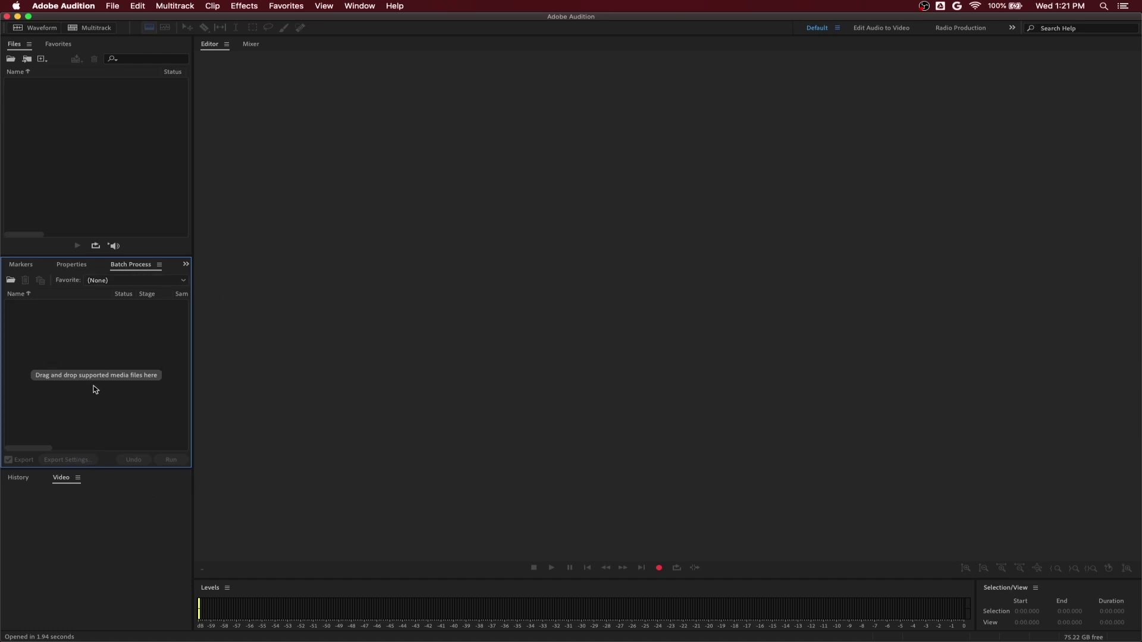
{"action": "key", "text": "super+Tab"}
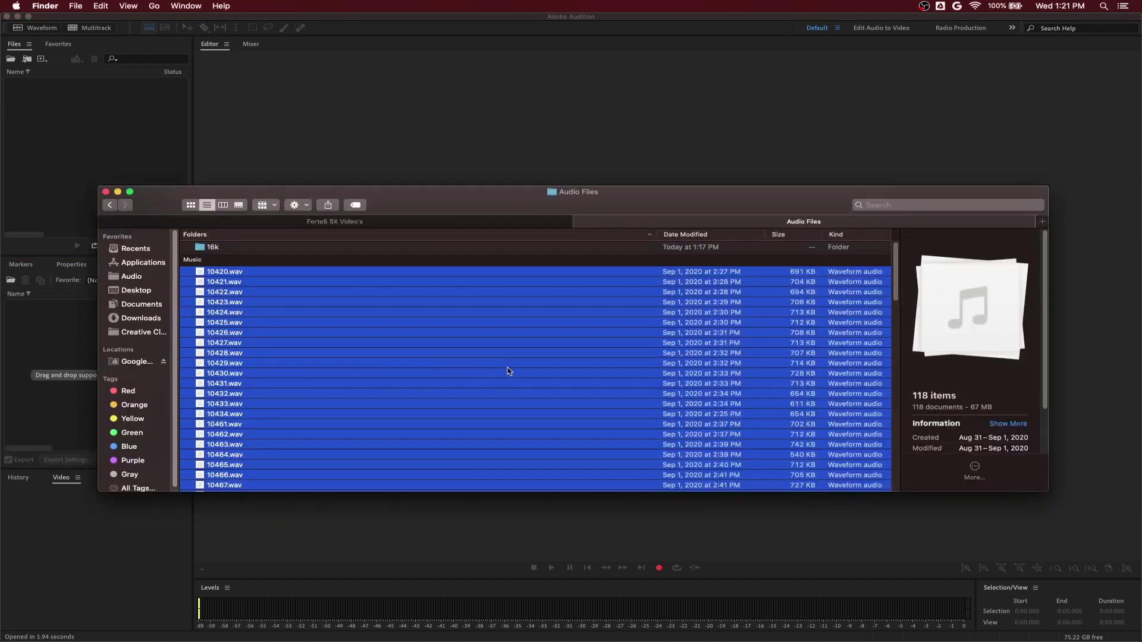
{"action": "left_click_drag", "start_coordinate": [182, 369], "coordinate": [66, 359]}
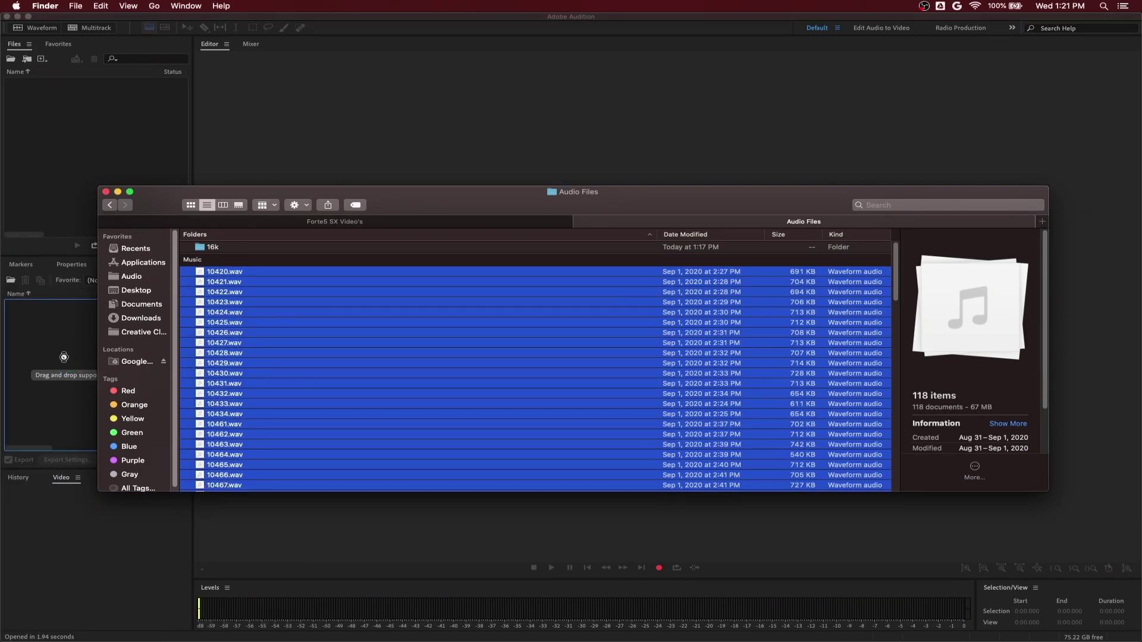
{"action": "left_click", "coordinate": [391, 97]}
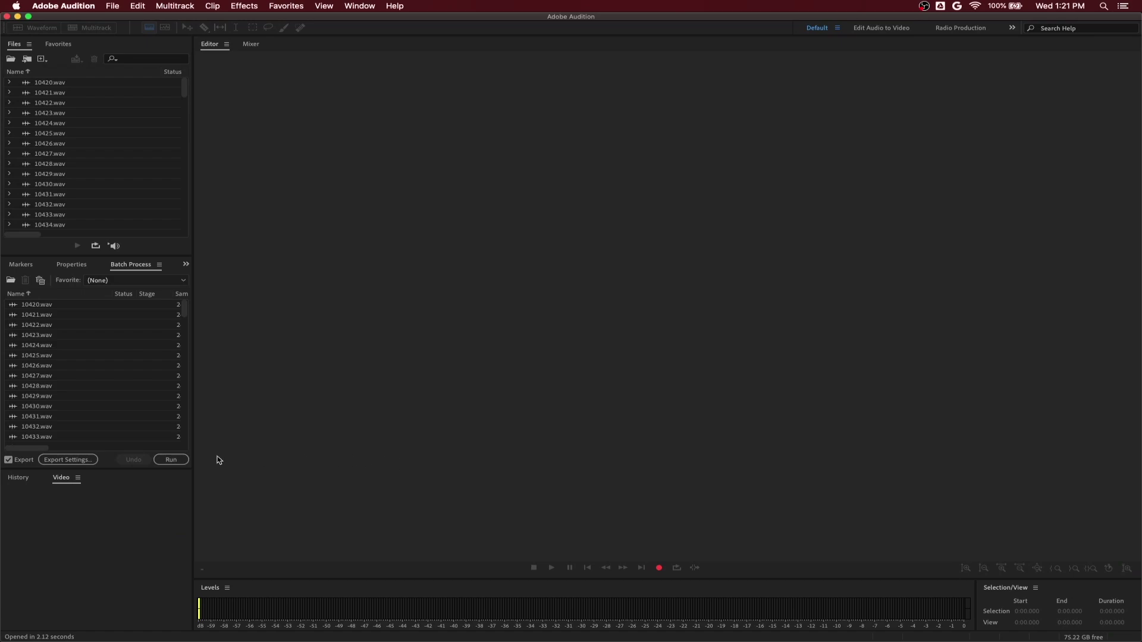
- Set the batch export to the 16k folder at 16000 Hz mono 16-bit, then run the batch
{"action": "left_click", "coordinate": [66, 460]}
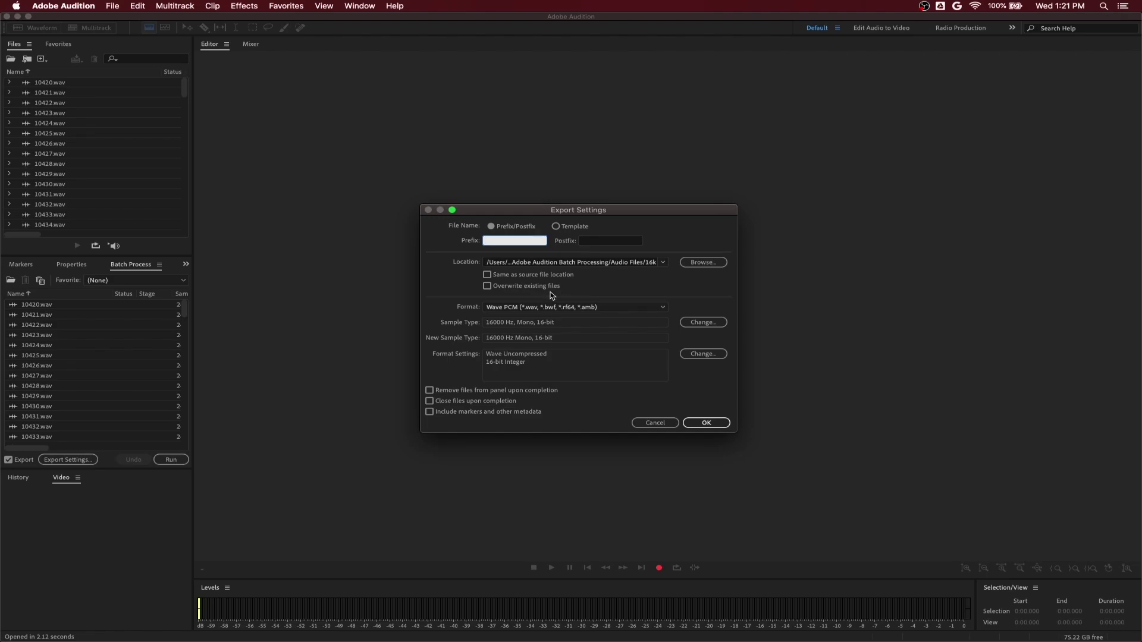
{"action": "left_click", "coordinate": [700, 264]}
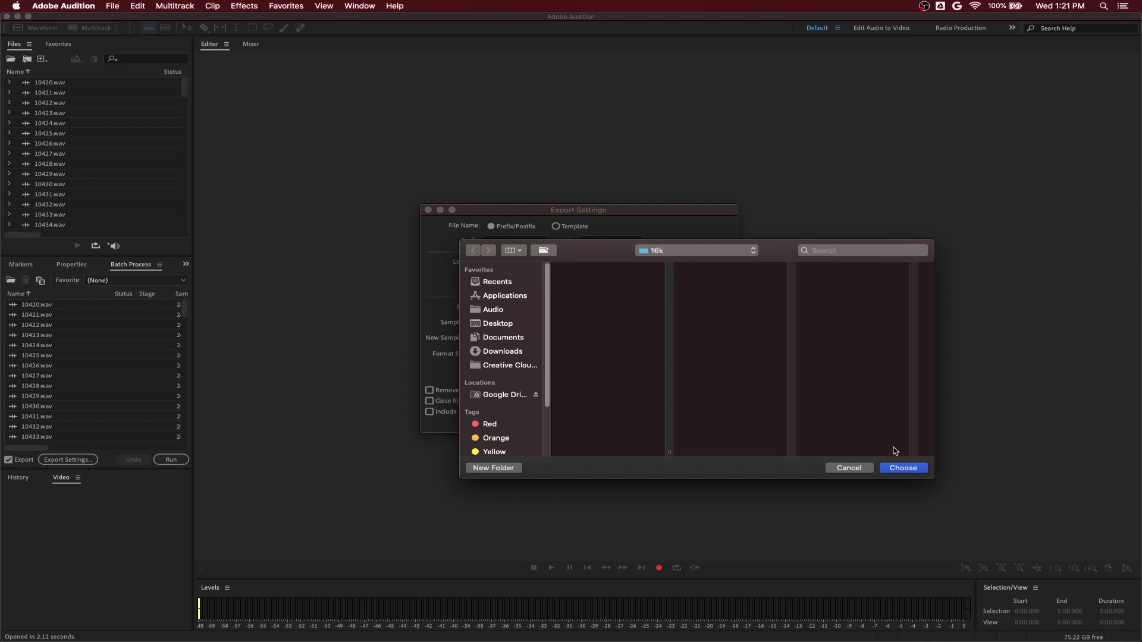
{"action": "left_click", "coordinate": [904, 468]}
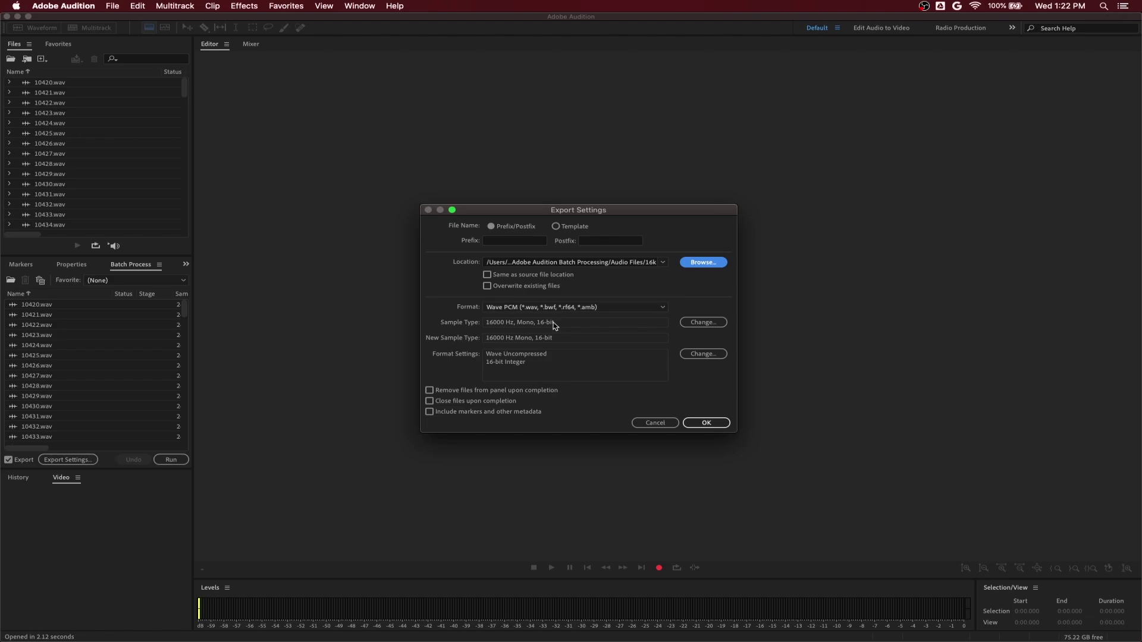
{"action": "left_click", "coordinate": [696, 323]}
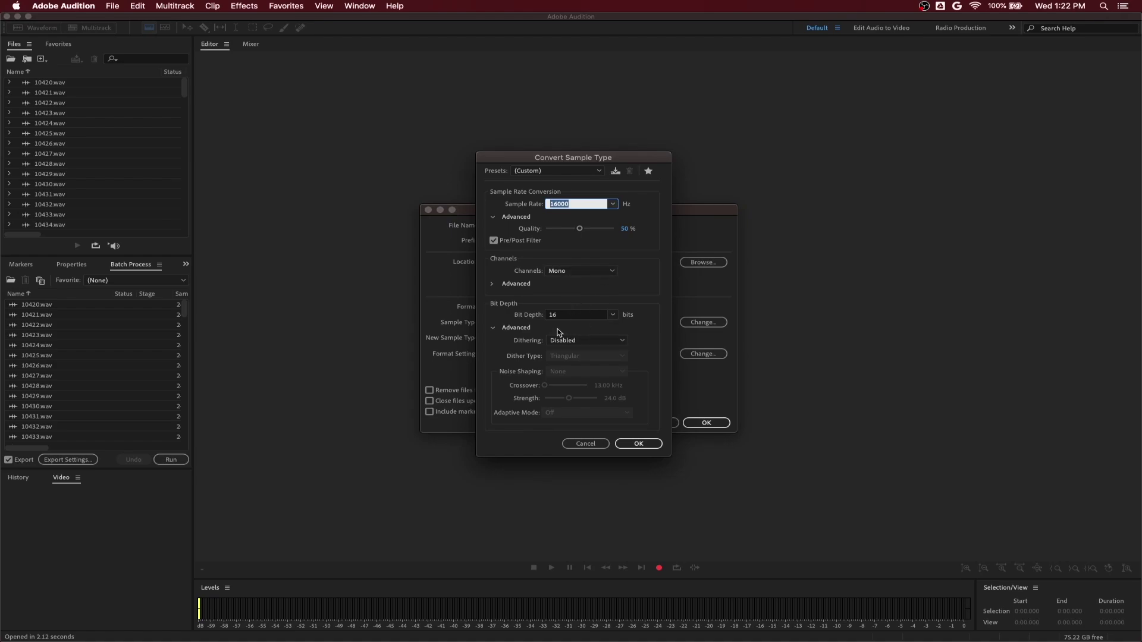
{"action": "left_click", "coordinate": [648, 443]}
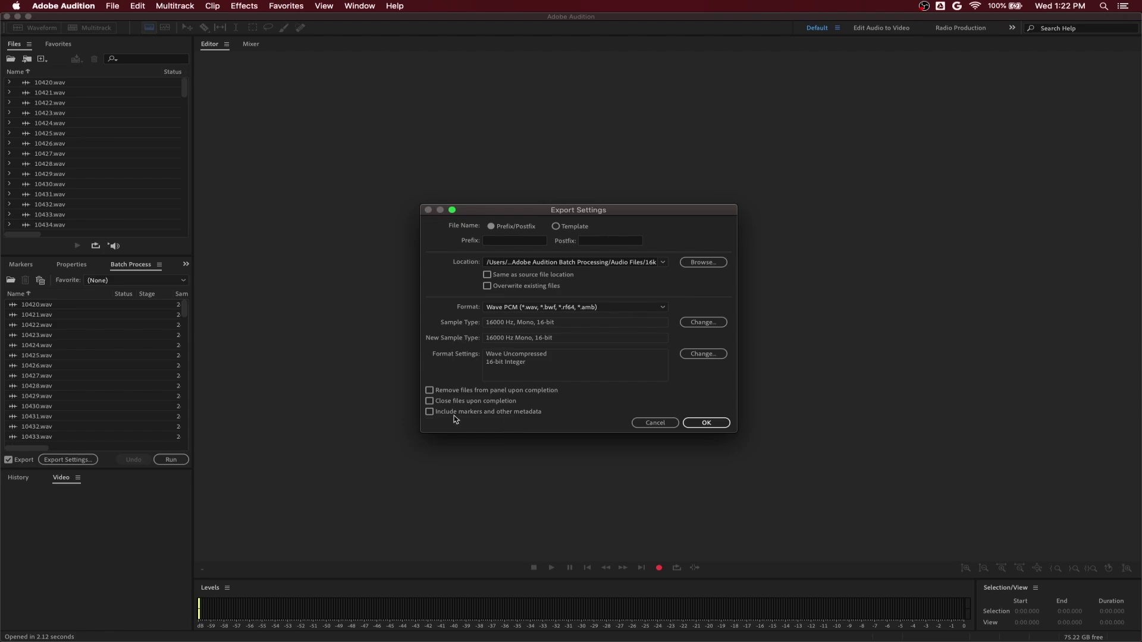
{"action": "left_click", "coordinate": [706, 422]}
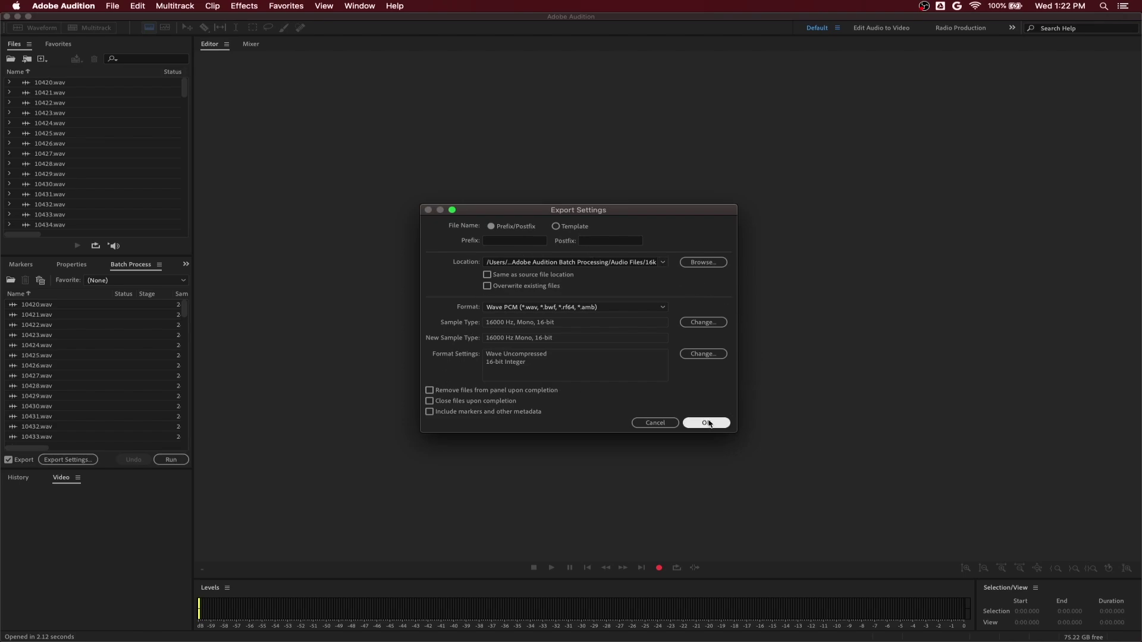
{"action": "left_click", "coordinate": [171, 460]}
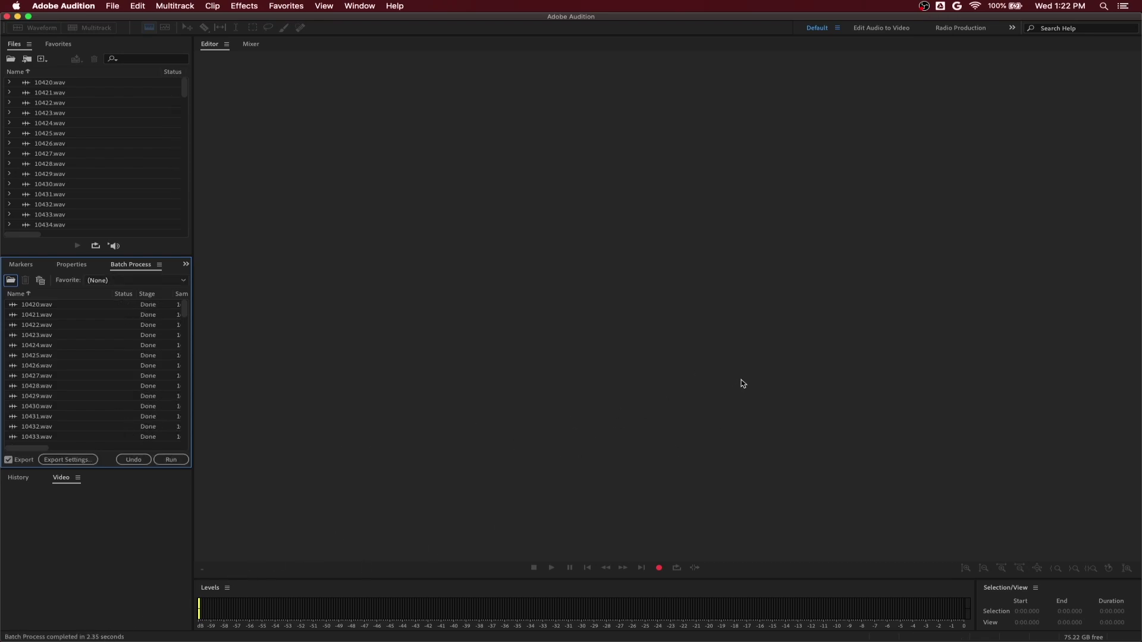
- In Finder, open the 16k folder, confirm 10430.wav is 16 kHz, and return to Audition
{"action": "key", "text": "super+Tab"}
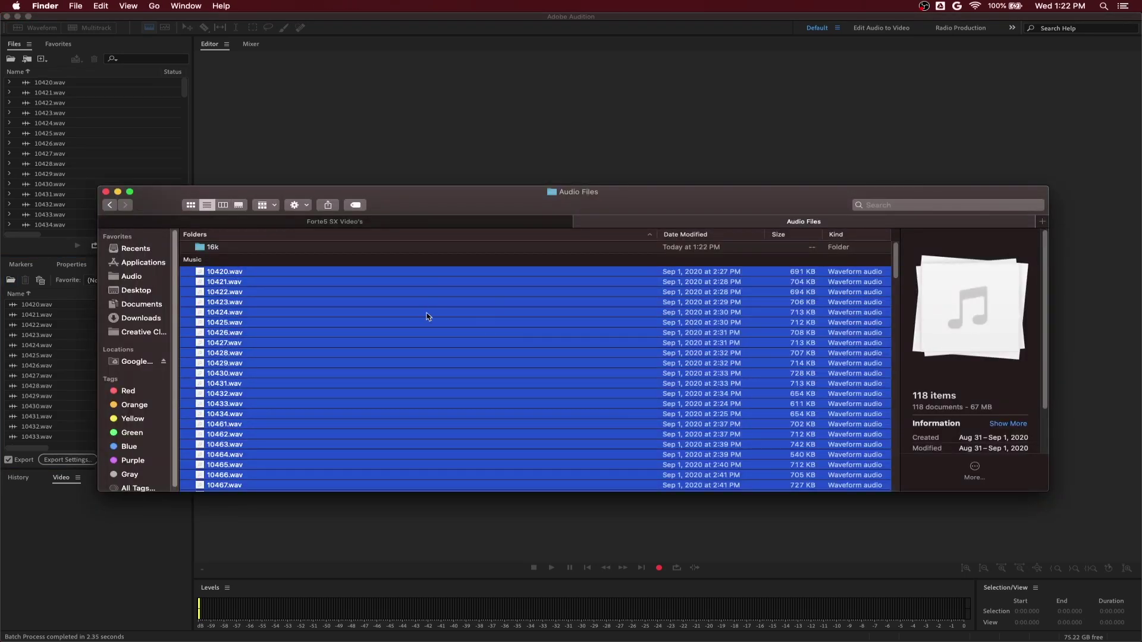
{"action": "left_click", "coordinate": [243, 249]}
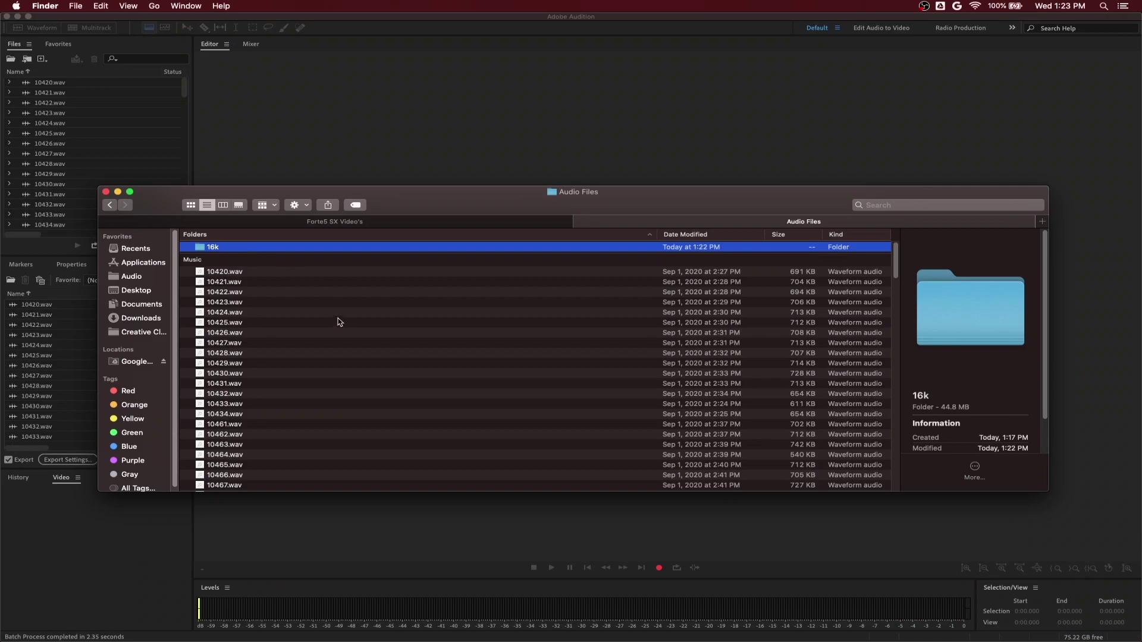
{"action": "key", "text": "super+Down"}
{"action": "left_click", "coordinate": [333, 350]}
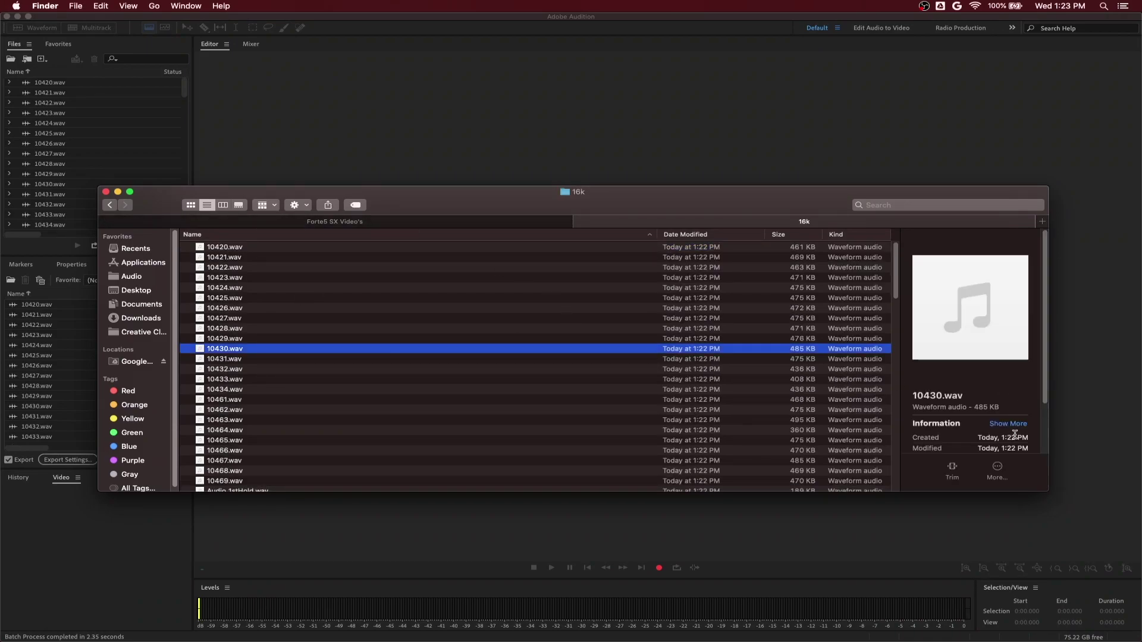
{"action": "scroll", "coordinate": [1015, 436], "scroll_direction": "down", "scroll_amount": 1}
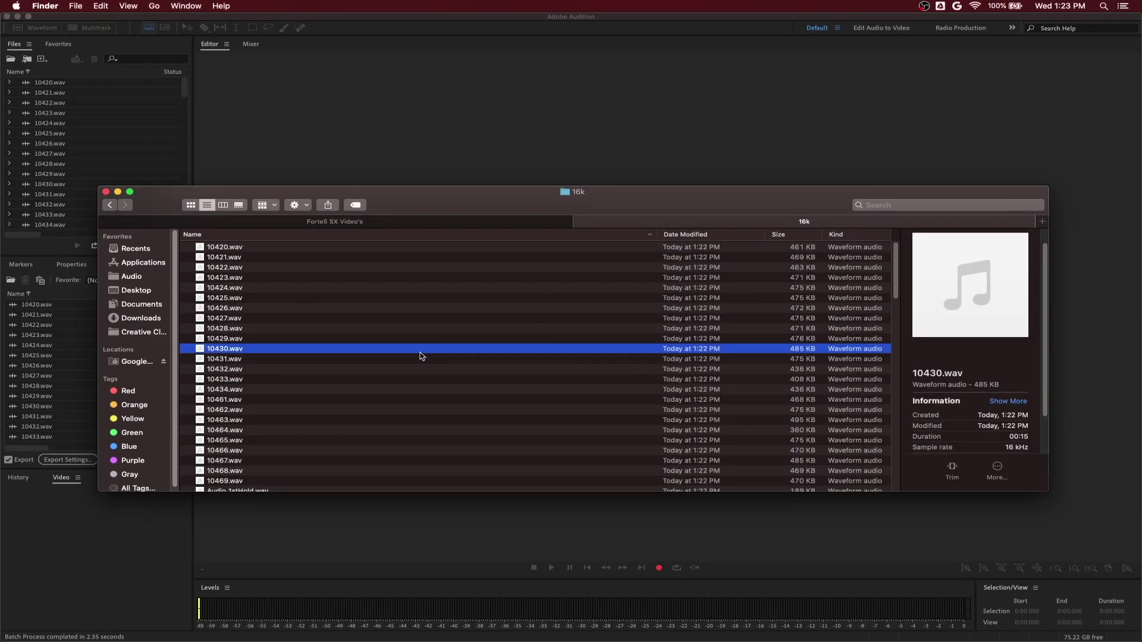
{"action": "left_click", "coordinate": [176, 505]}
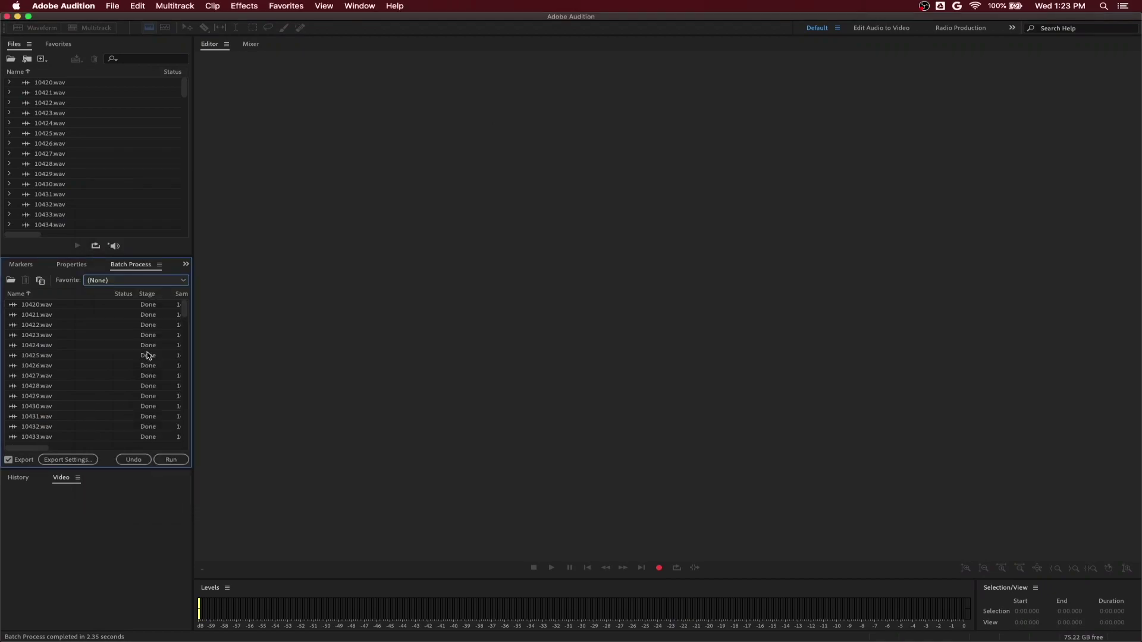
- Choose the Normalize to -3 dB favorite, keep the export settings unchanged, and rerun the batch
{"action": "left_click", "coordinate": [128, 281]}
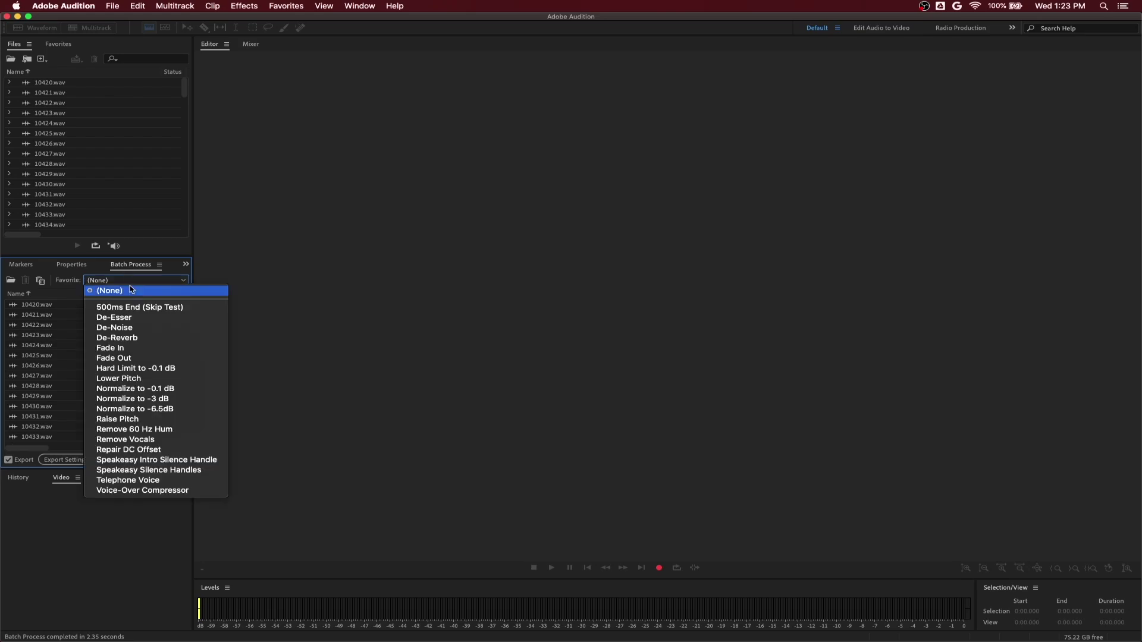
{"action": "left_click", "coordinate": [150, 399]}
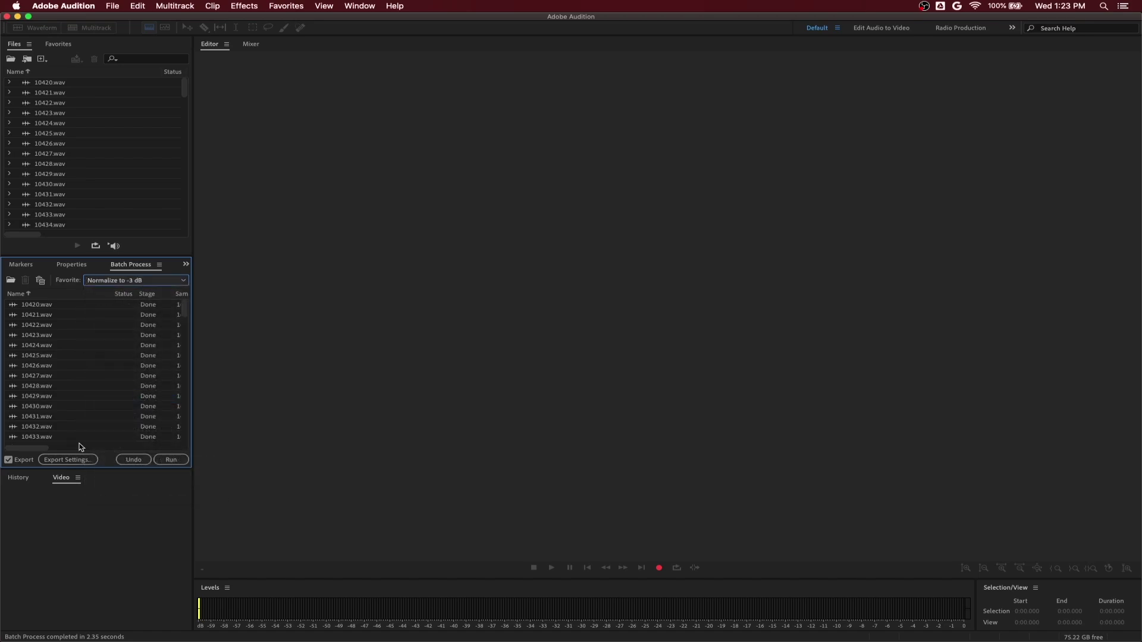
{"action": "left_click", "coordinate": [67, 460]}
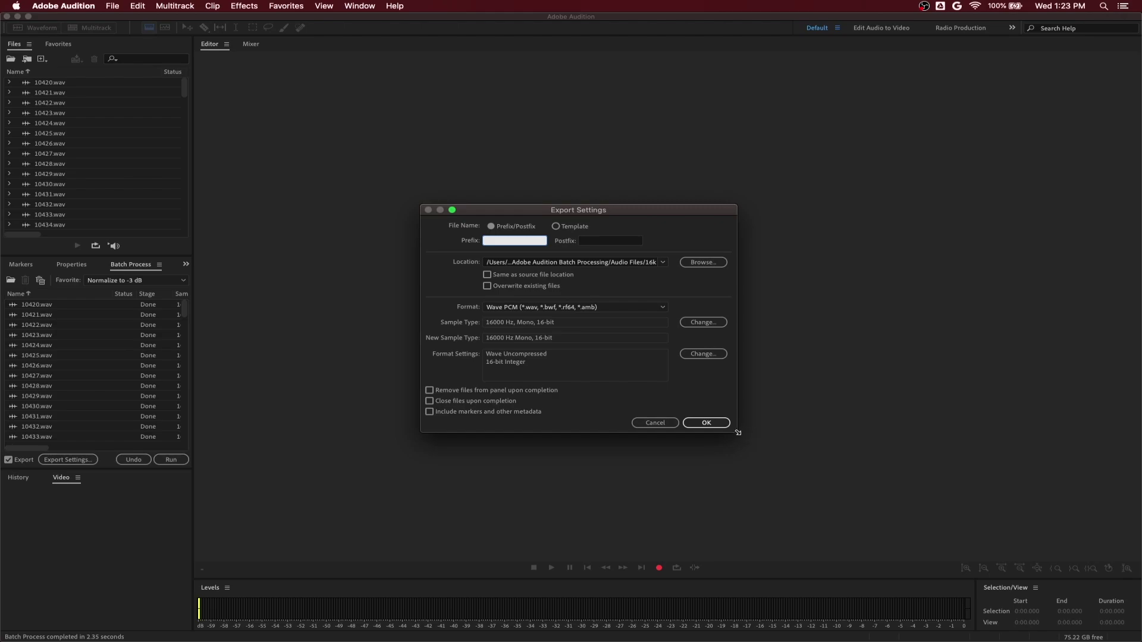
{"action": "left_click", "coordinate": [716, 427]}
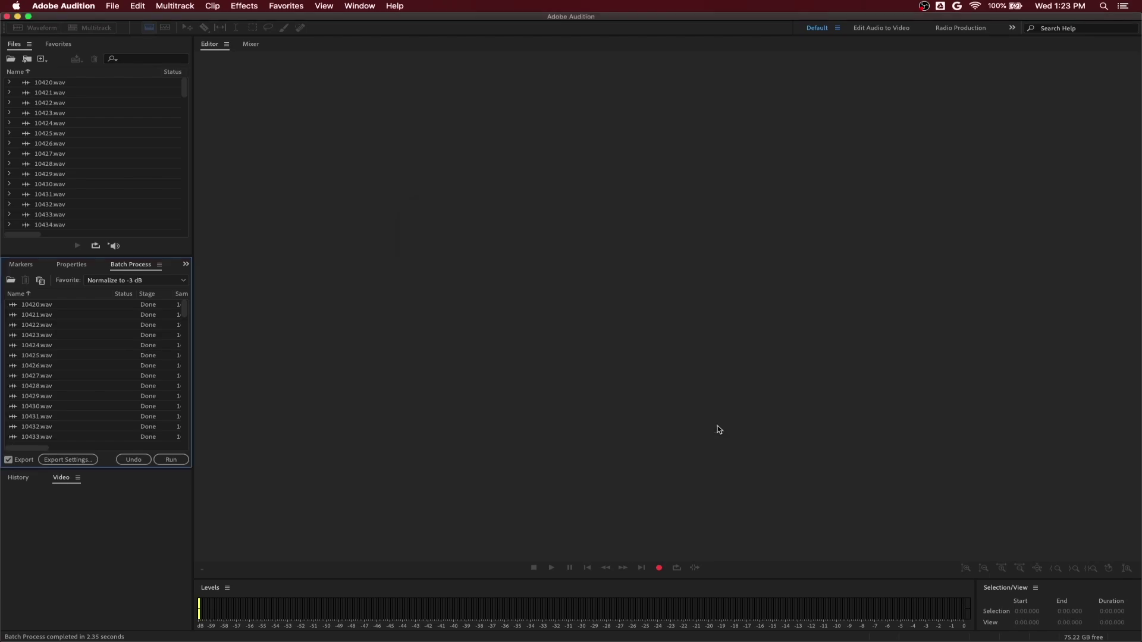
{"action": "left_click", "coordinate": [181, 460]}
{"action": "key", "text": "super+Tab"}
{"action": "left_click", "coordinate": [220, 340]}
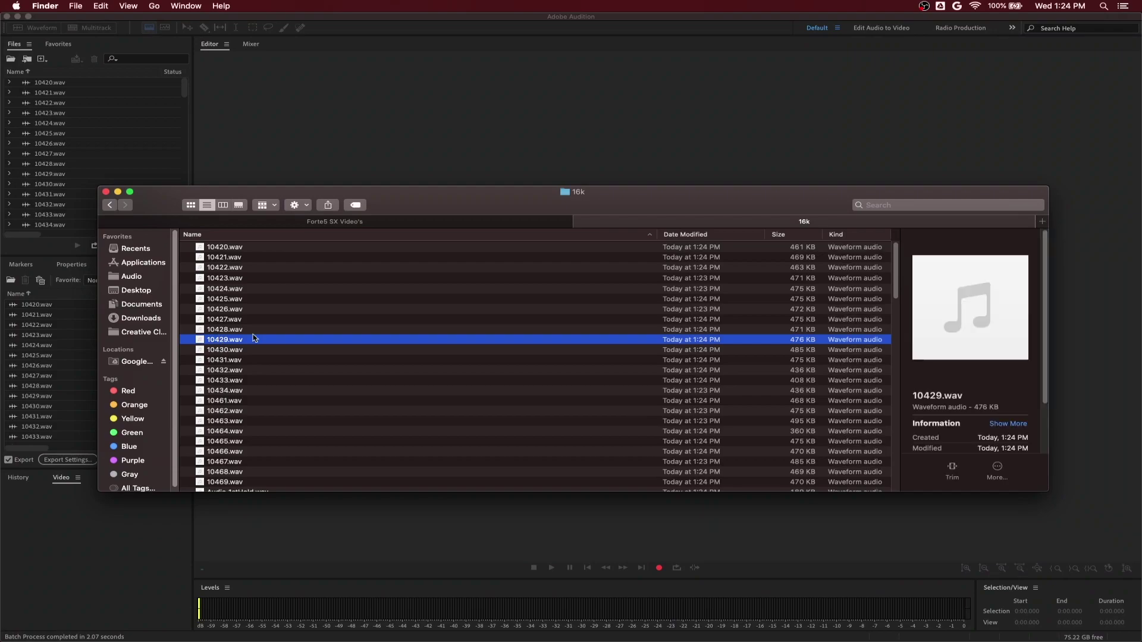
{"action": "scroll", "coordinate": [968, 421], "scroll_direction": "down", "scroll_amount": 2}
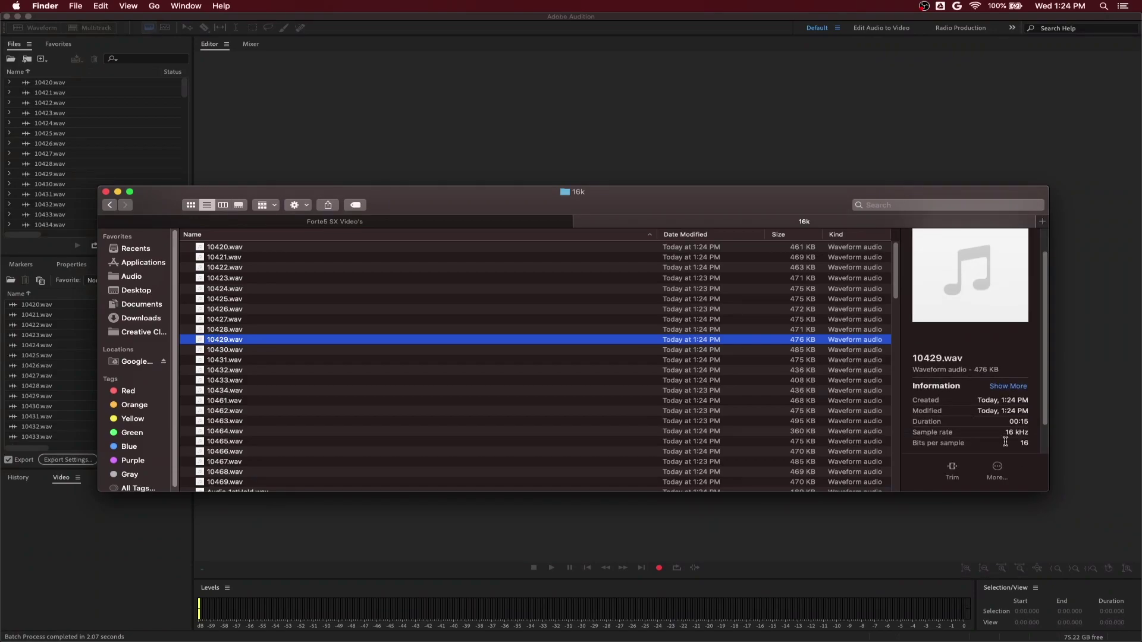
{"action": "left_click", "coordinate": [1100, 414]}
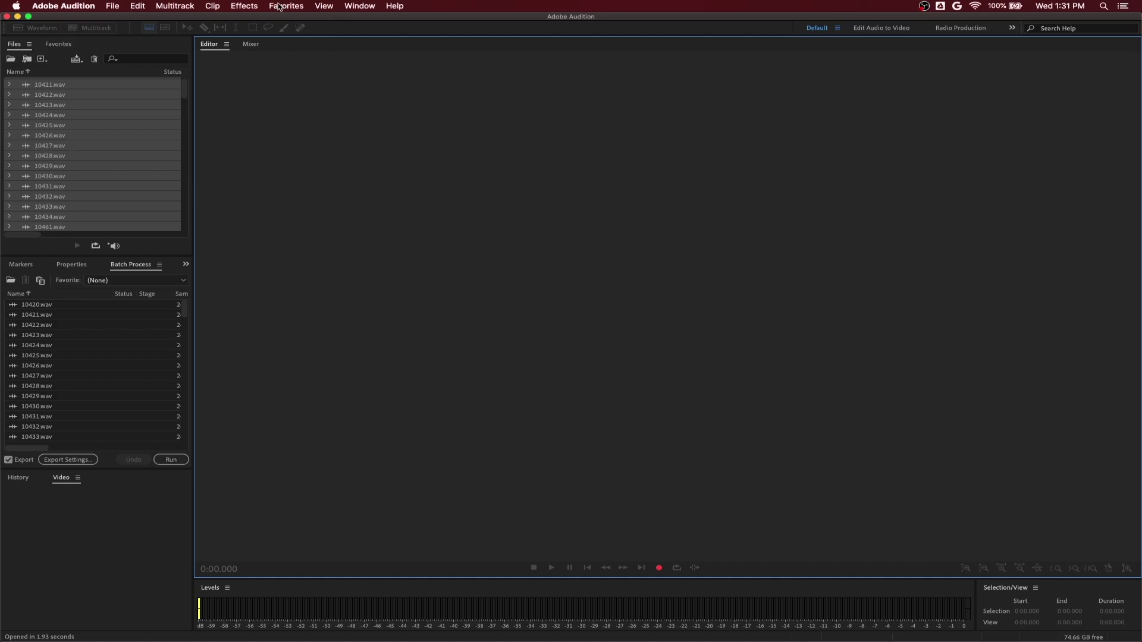
- Open 10421.wav, start recording a favorite, and insert 0.5 s of silence at the start
{"action": "double_click", "coordinate": [76, 87]}
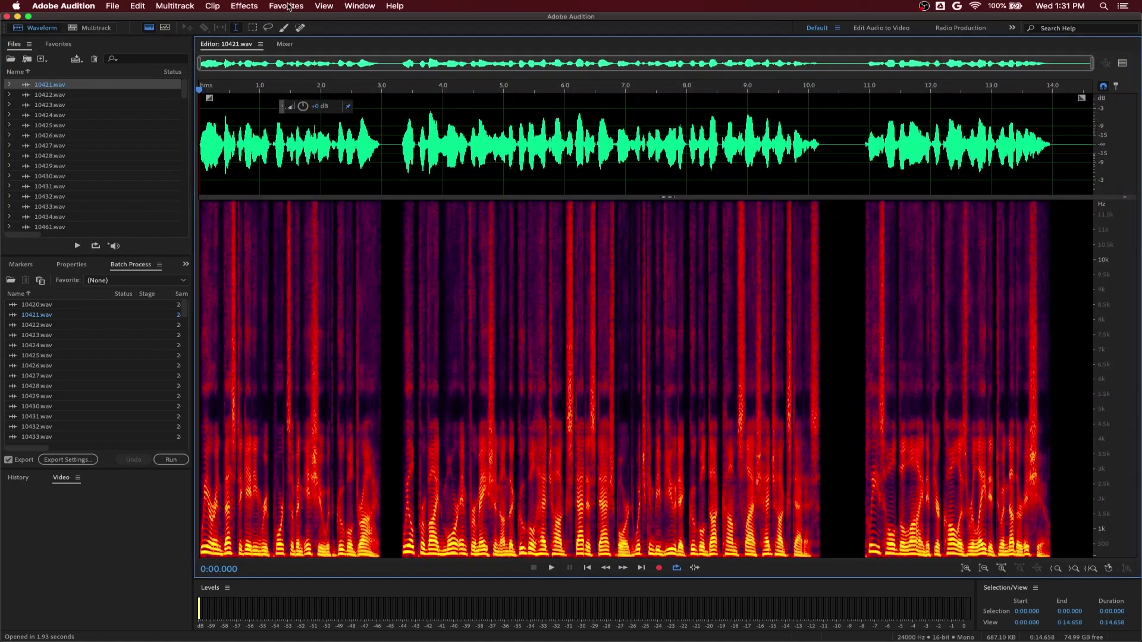
{"action": "left_click", "coordinate": [287, 6]}
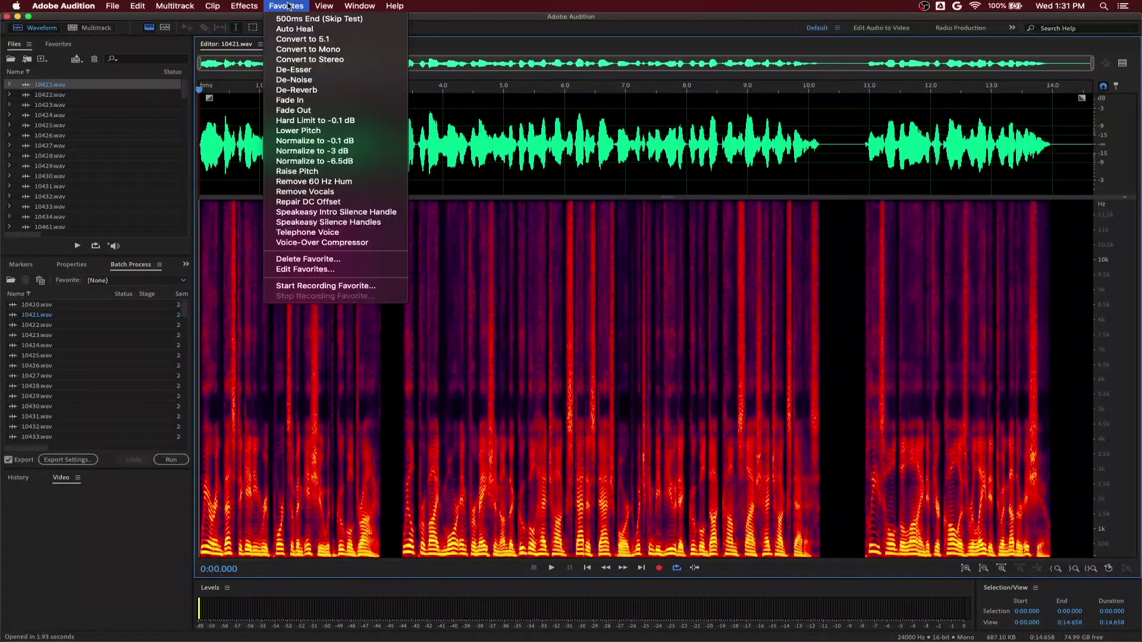
{"action": "left_click", "coordinate": [342, 289]}
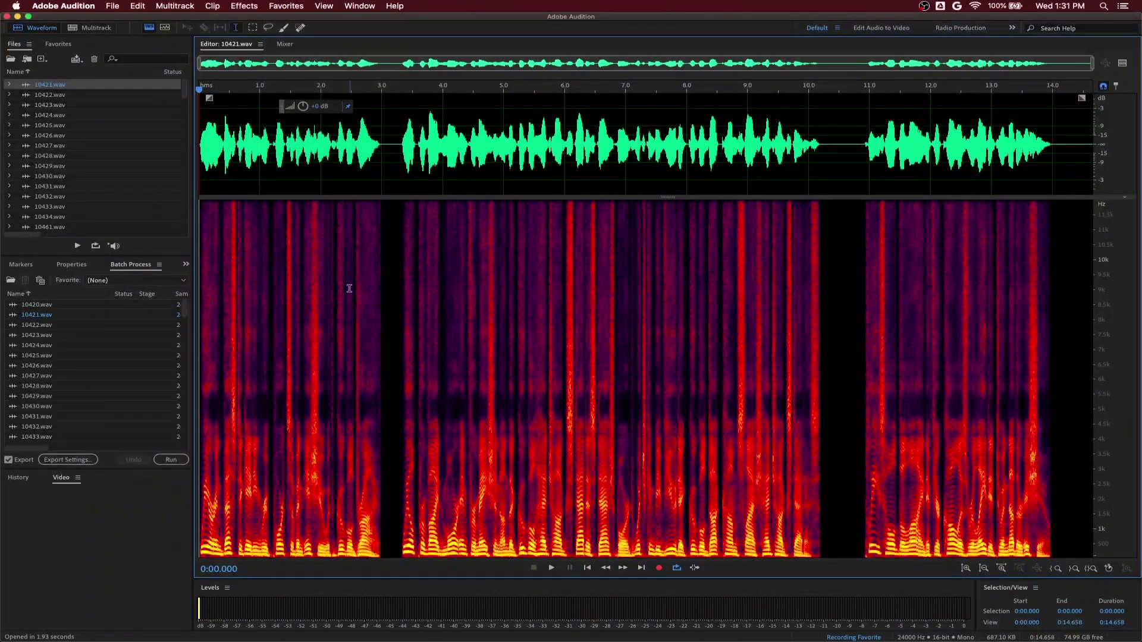
{"action": "left_click", "coordinate": [139, 6]}
{"action": "mouse_move", "coordinate": [286, 230]}
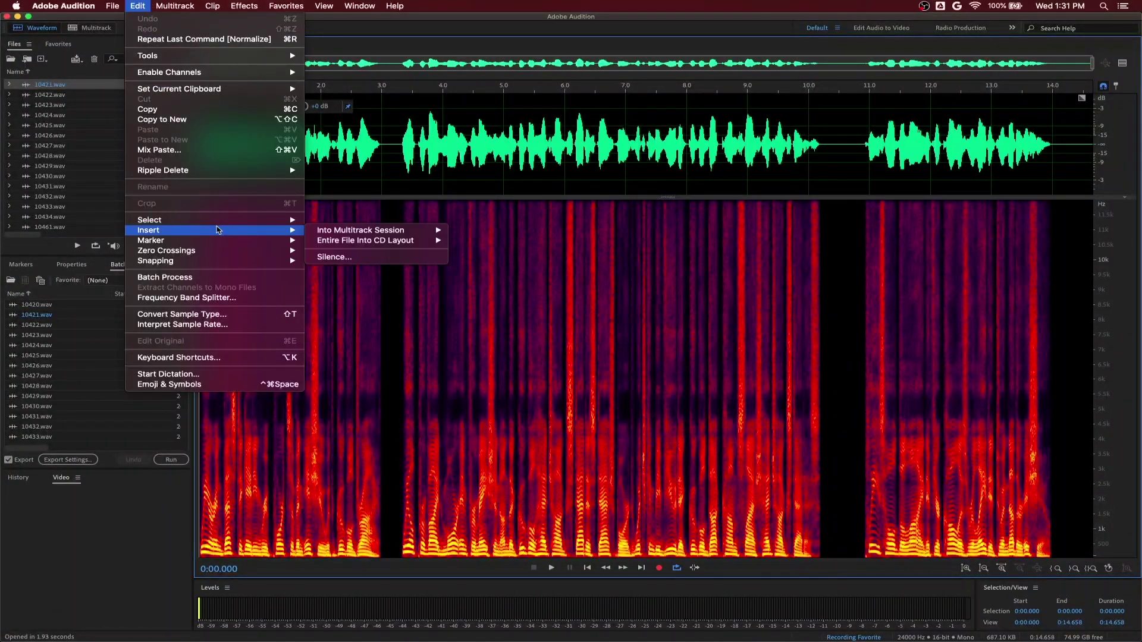
{"action": "left_click", "coordinate": [334, 257]}
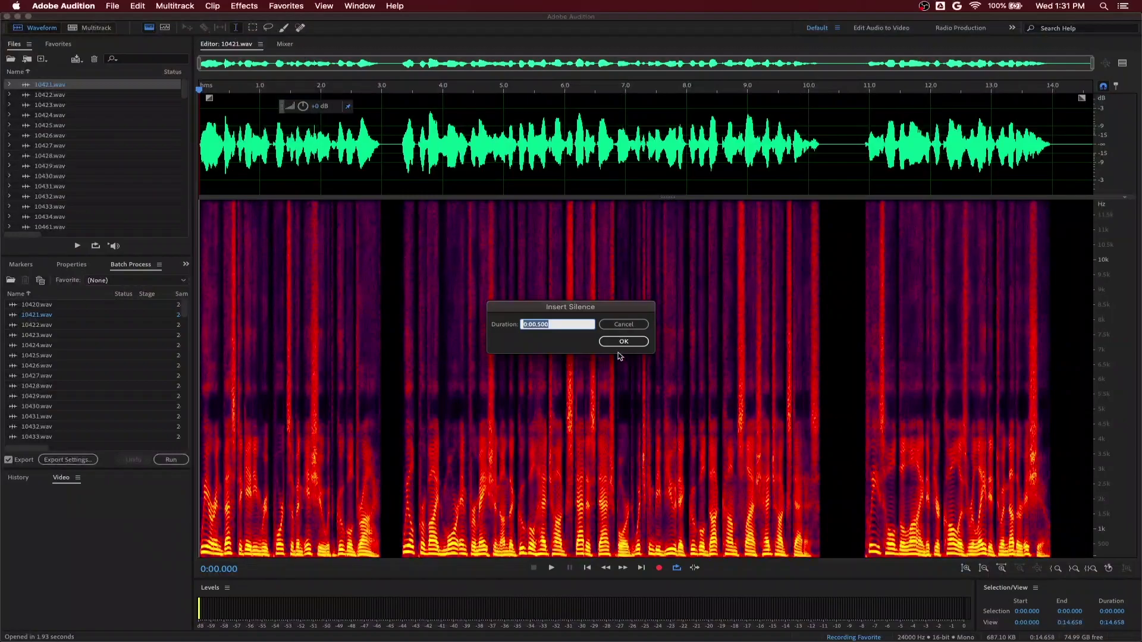
{"action": "left_click", "coordinate": [630, 343]}
- Normalize the whole file to -6.5 dB, stop recording, and clear the default favorite name
{"action": "key", "text": "super+a"}
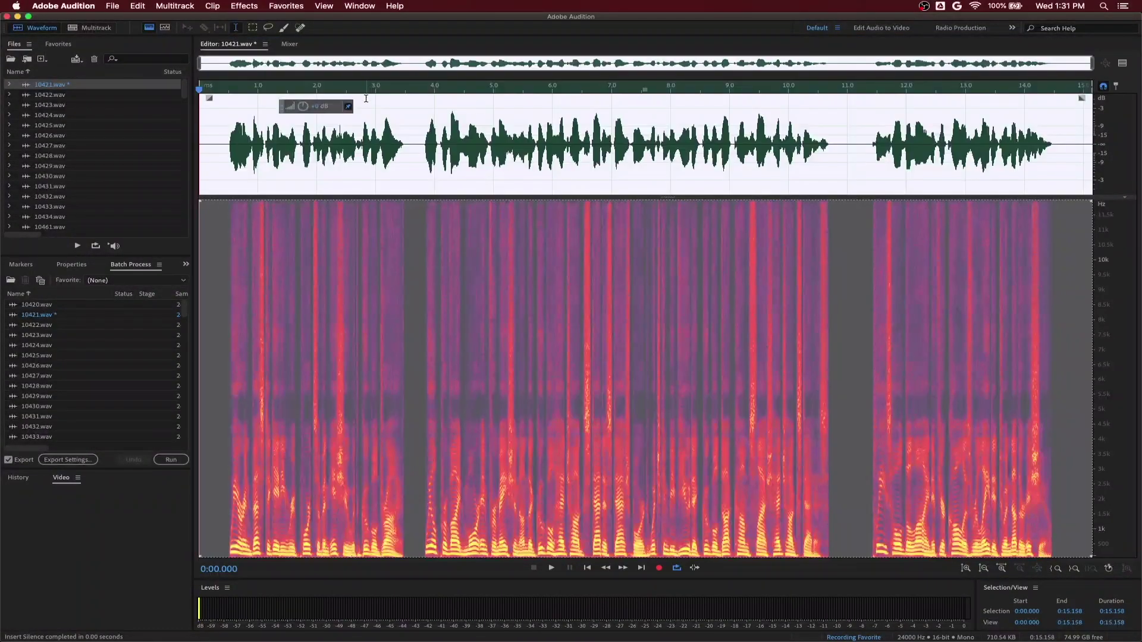
{"action": "left_click", "coordinate": [248, 7]}
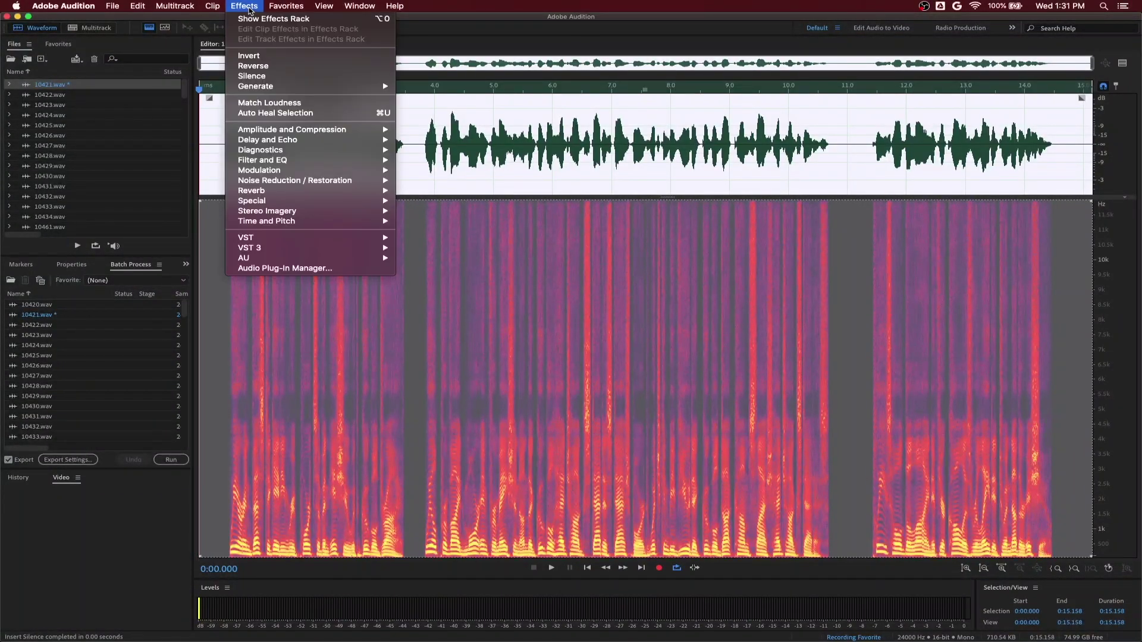
{"action": "mouse_move", "coordinate": [320, 130]}
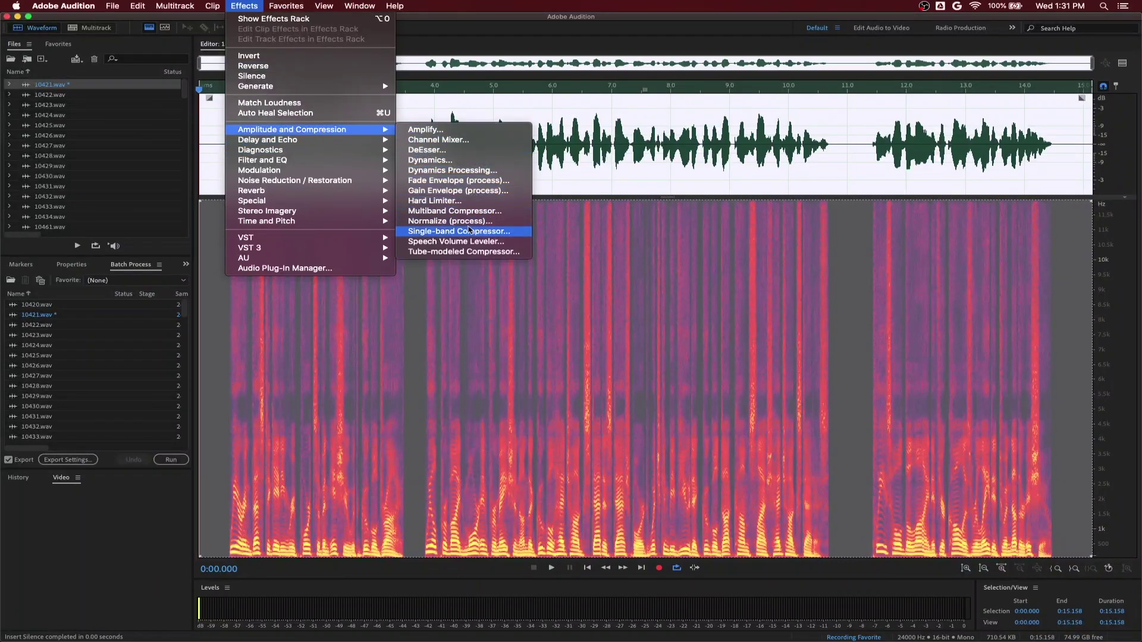
{"action": "left_click", "coordinate": [465, 222]}
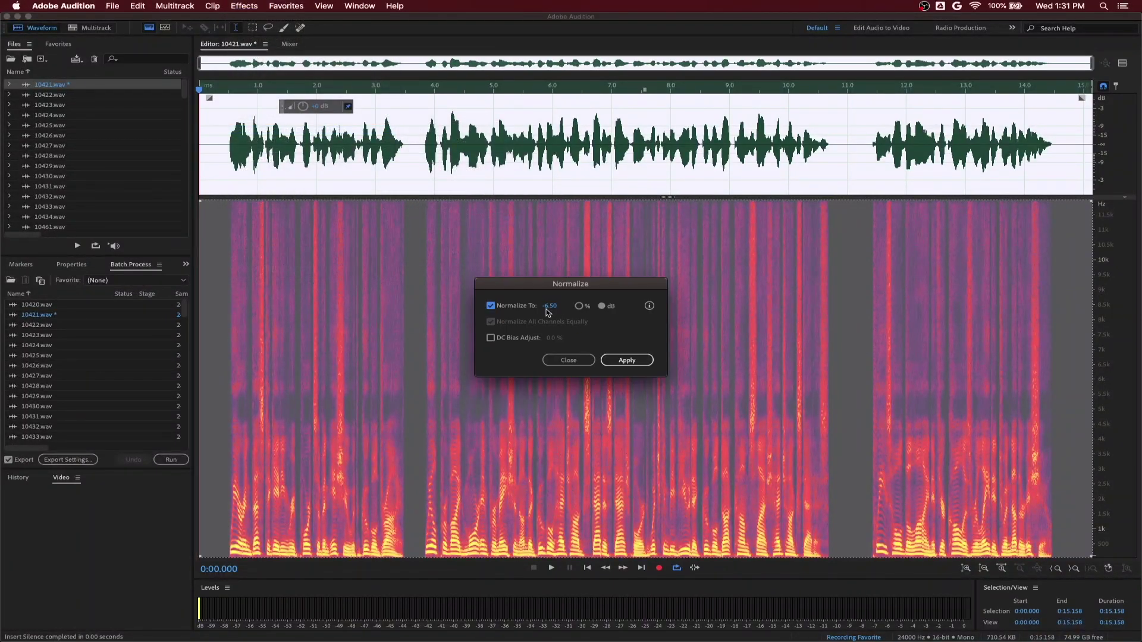
{"action": "left_click", "coordinate": [627, 361]}
{"action": "left_click", "coordinate": [273, 6]}
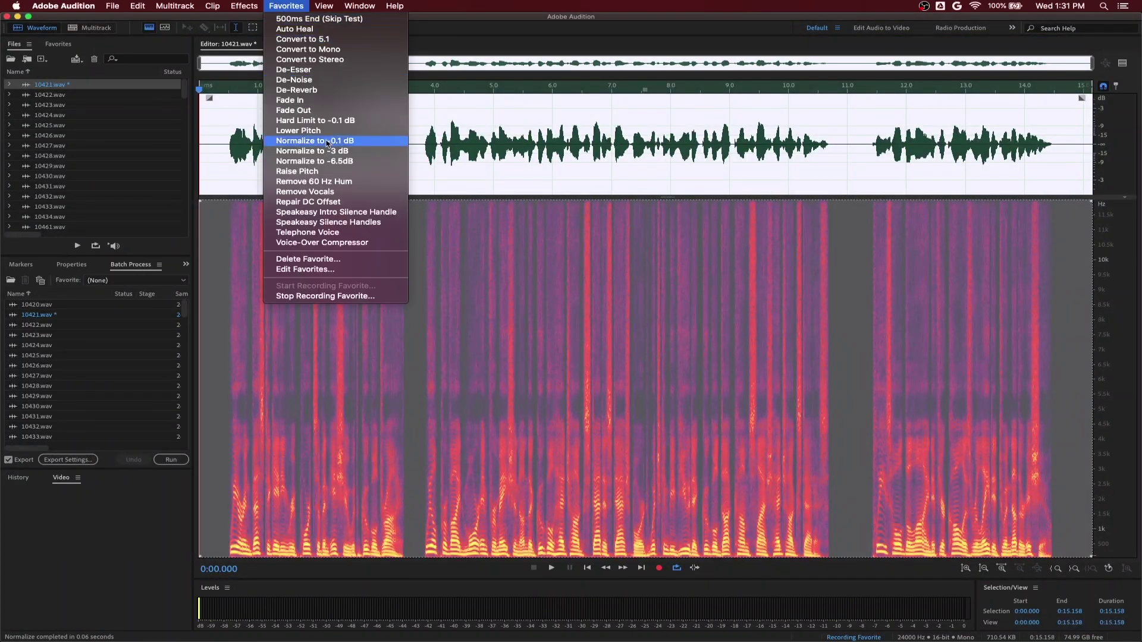
{"action": "left_click", "coordinate": [343, 297]}
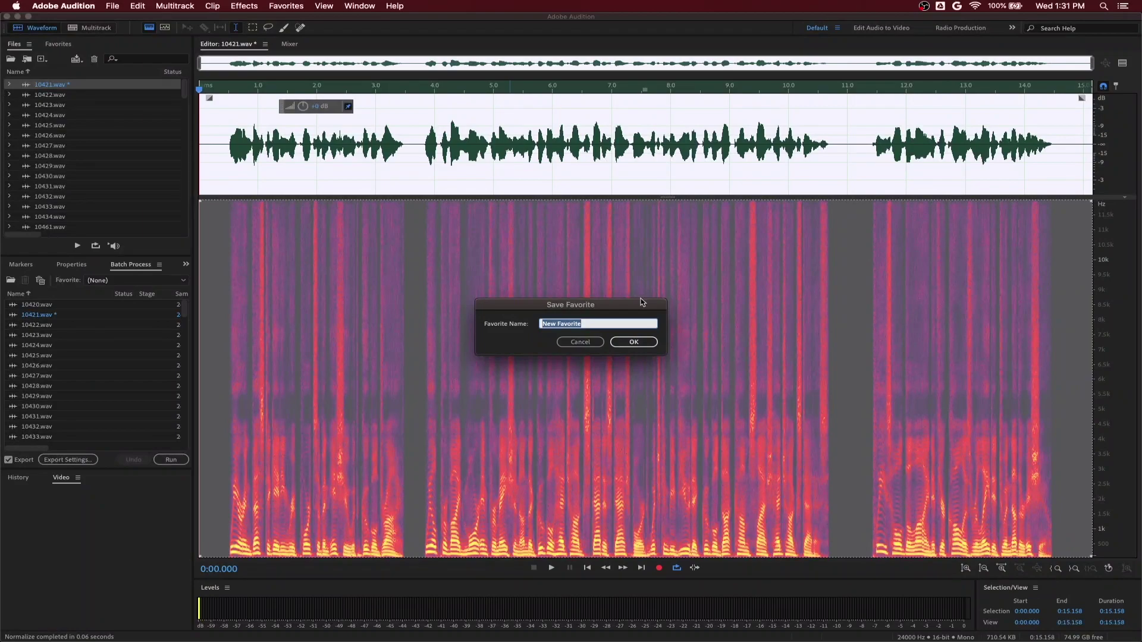
{"action": "key", "text": "BackSpace"}
- Save the '.5 silence + -6.5 db normalize' favorite, select it for the batch, keep 16 kHz export, and run
{"action": "left_click", "coordinate": [634, 342]}
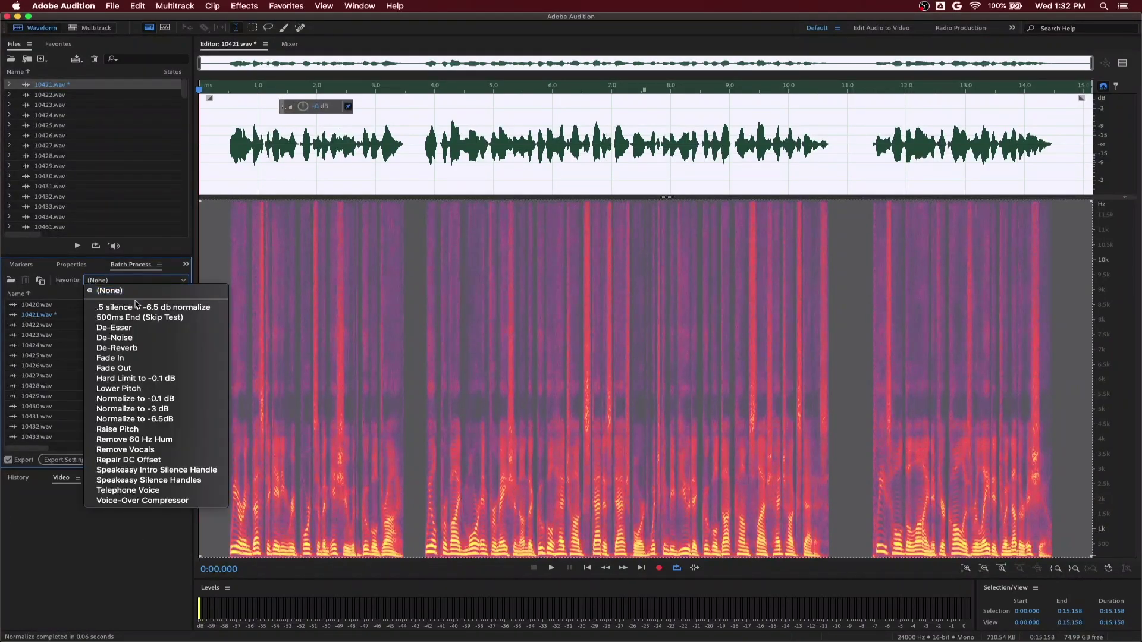
{"action": "left_click", "coordinate": [166, 308]}
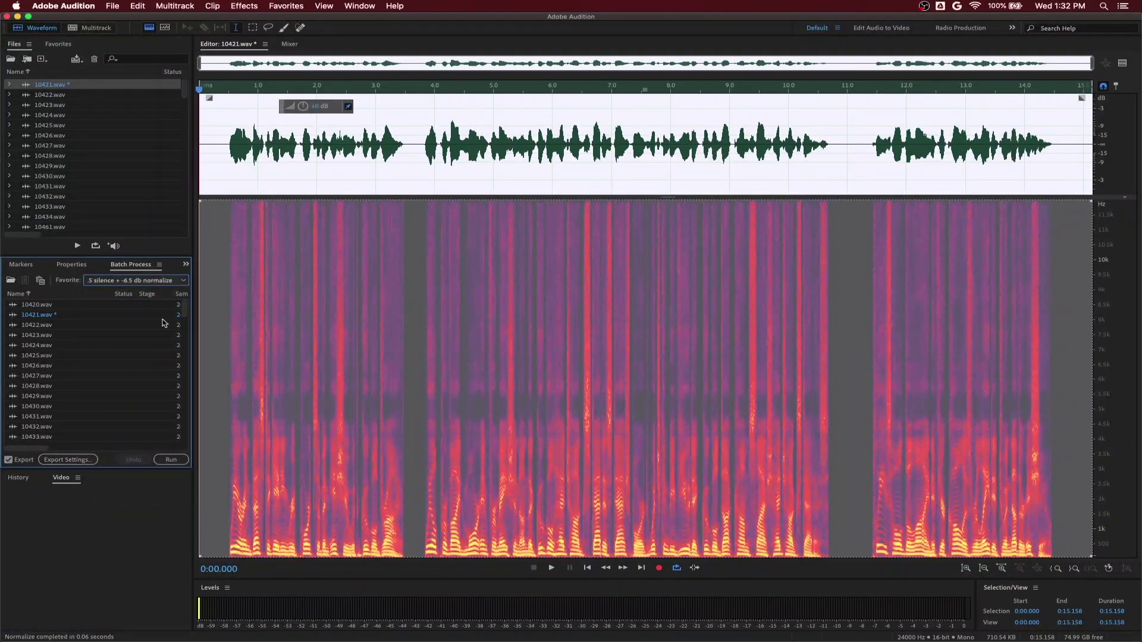
{"action": "left_click", "coordinate": [59, 461]}
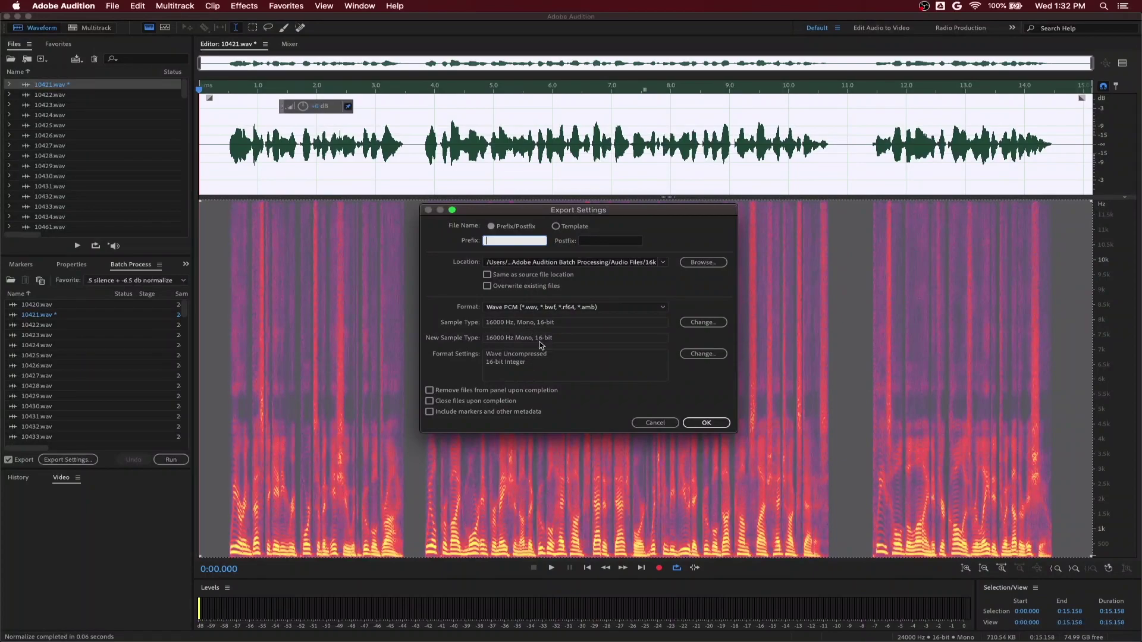
{"action": "left_click", "coordinate": [704, 423]}
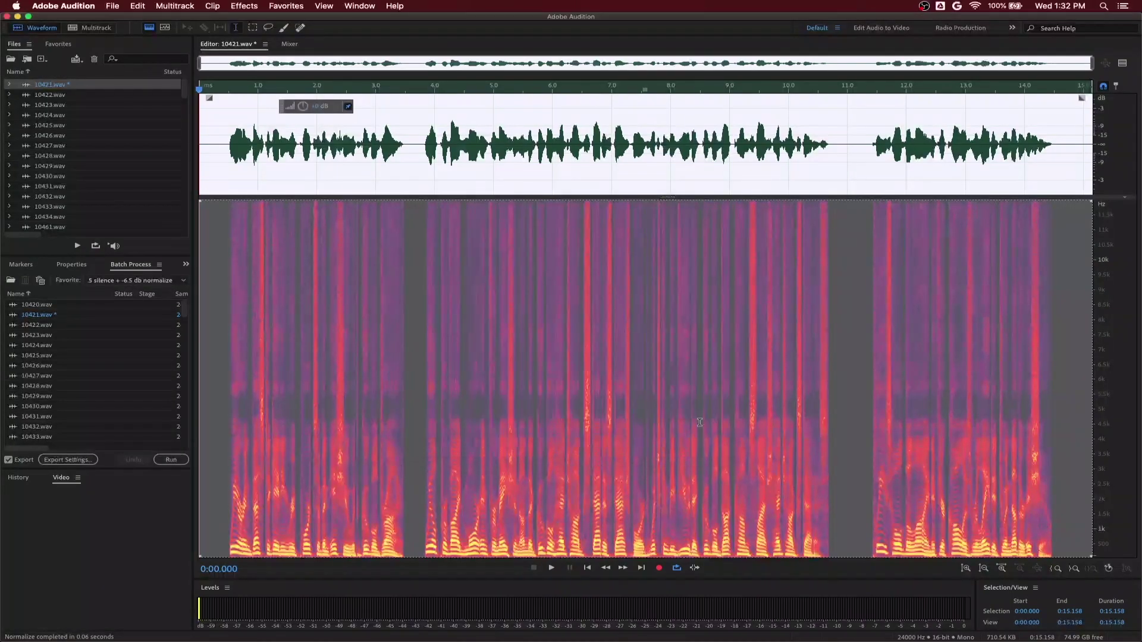
{"action": "left_click", "coordinate": [171, 461]}
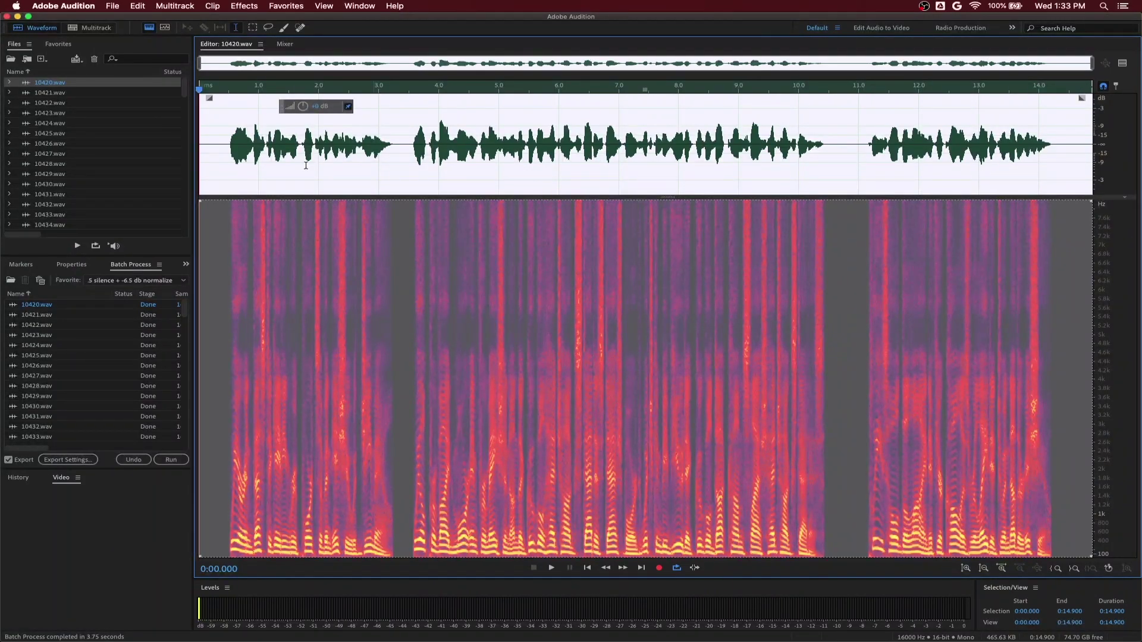
- Open 10421.wav, 10422.wav, 10423.wav and 10424.wav in turn to inspect the processed results
{"action": "left_click", "coordinate": [50, 93]}
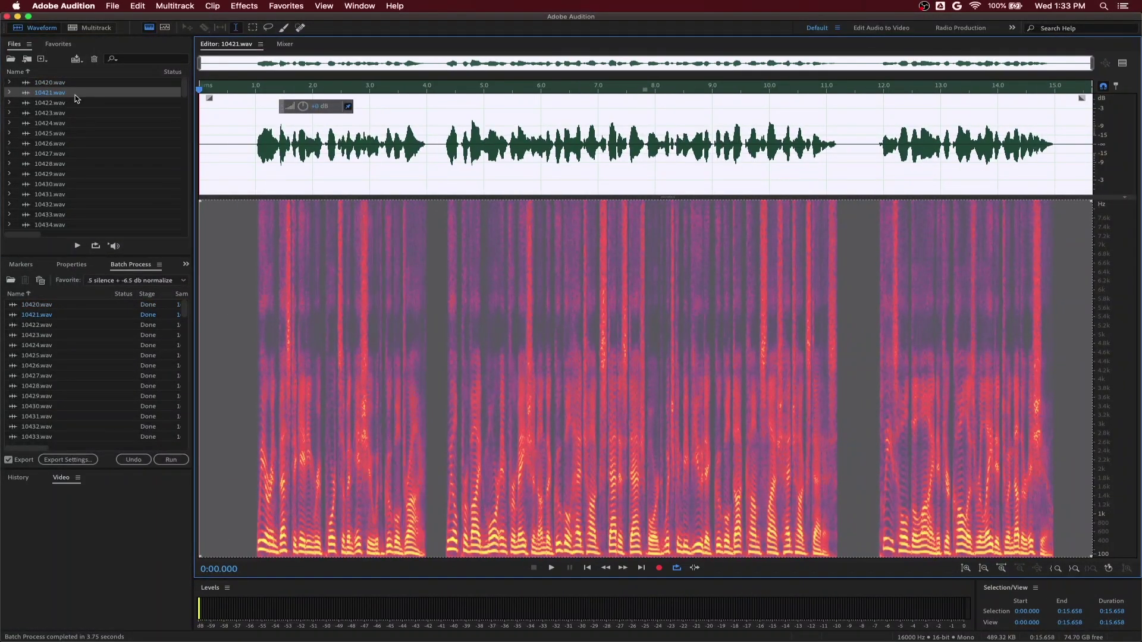
{"action": "left_click", "coordinate": [50, 103]}
{"action": "left_click", "coordinate": [51, 113]}
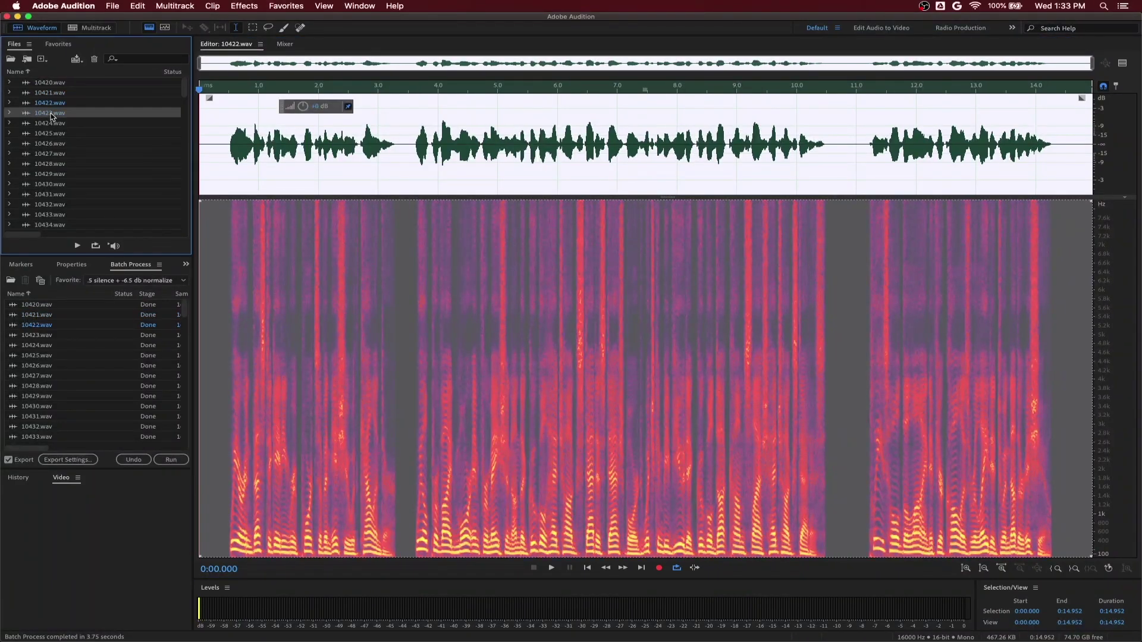
{"action": "left_click", "coordinate": [51, 123]}
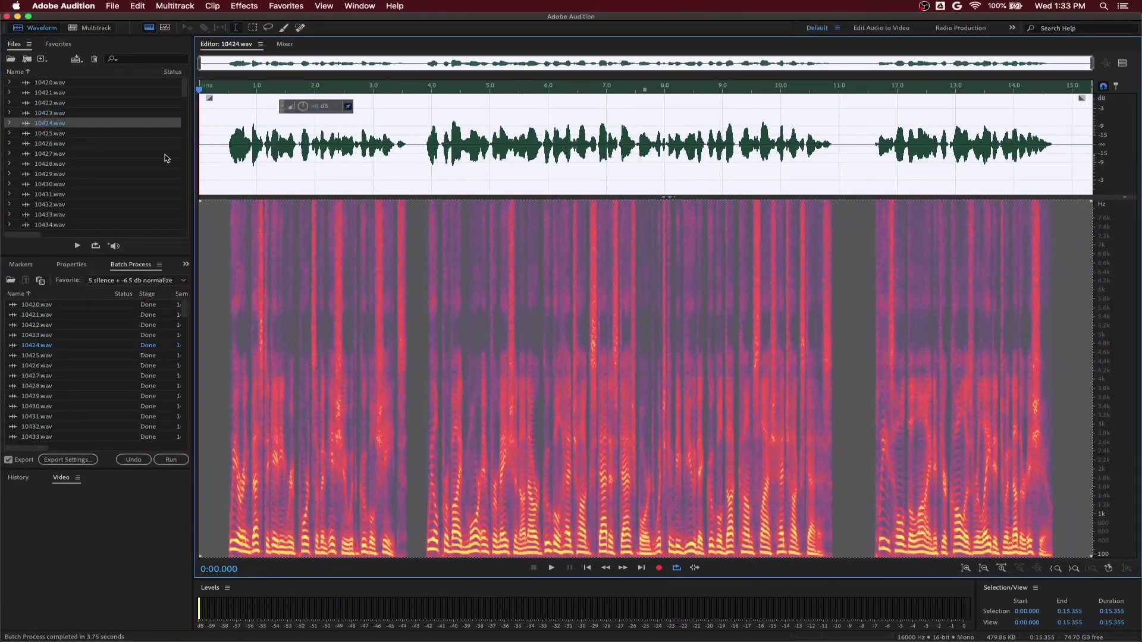